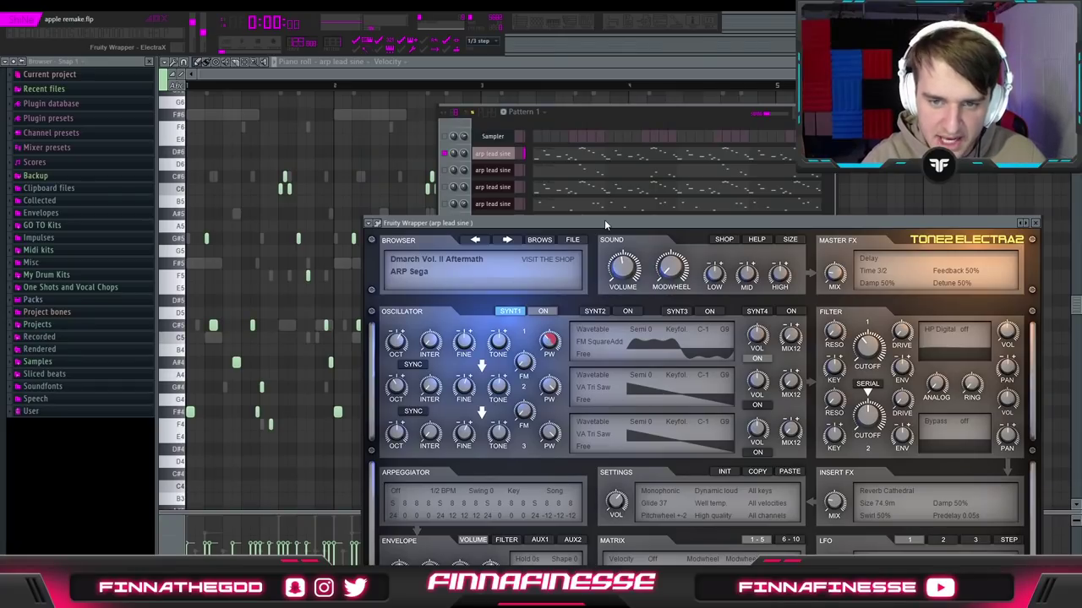
Play the REX 808 2_2 notes in the piano roll, followed by Pattern 1 with its layered leads and drums
{"action": "left_click", "coordinate": [403, 127]}
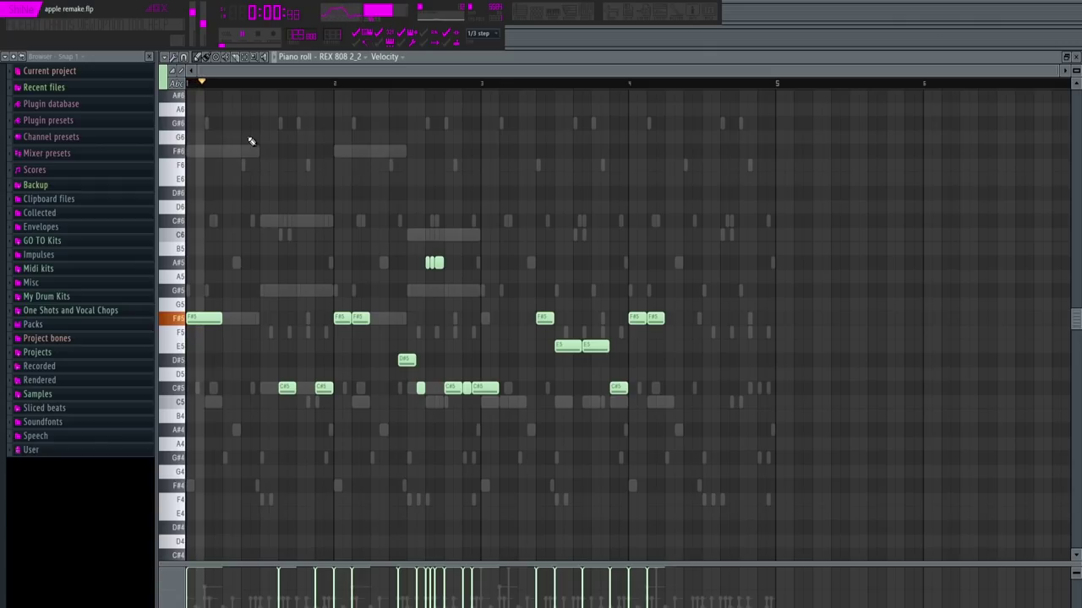
{"action": "key", "text": "space"}
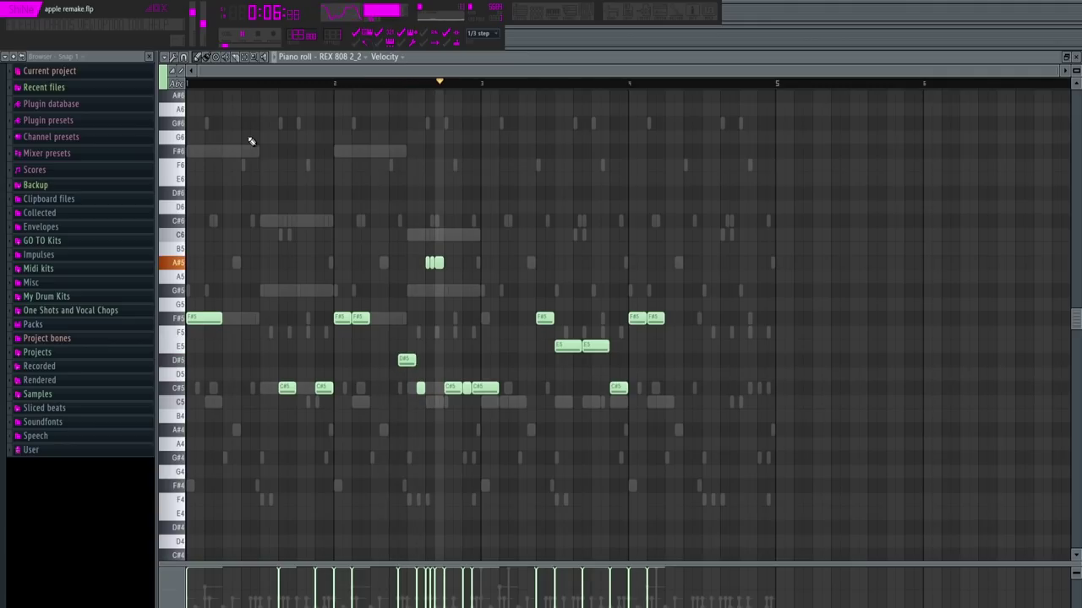
{"action": "key", "text": "space"}
{"action": "key", "text": "space"}
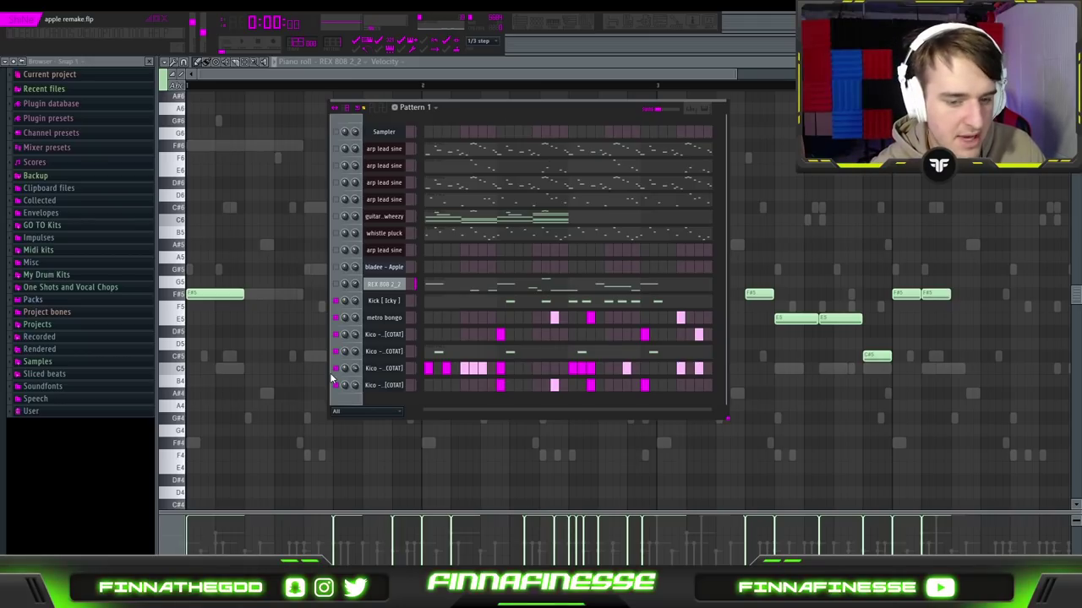
{"action": "key", "text": "space"}
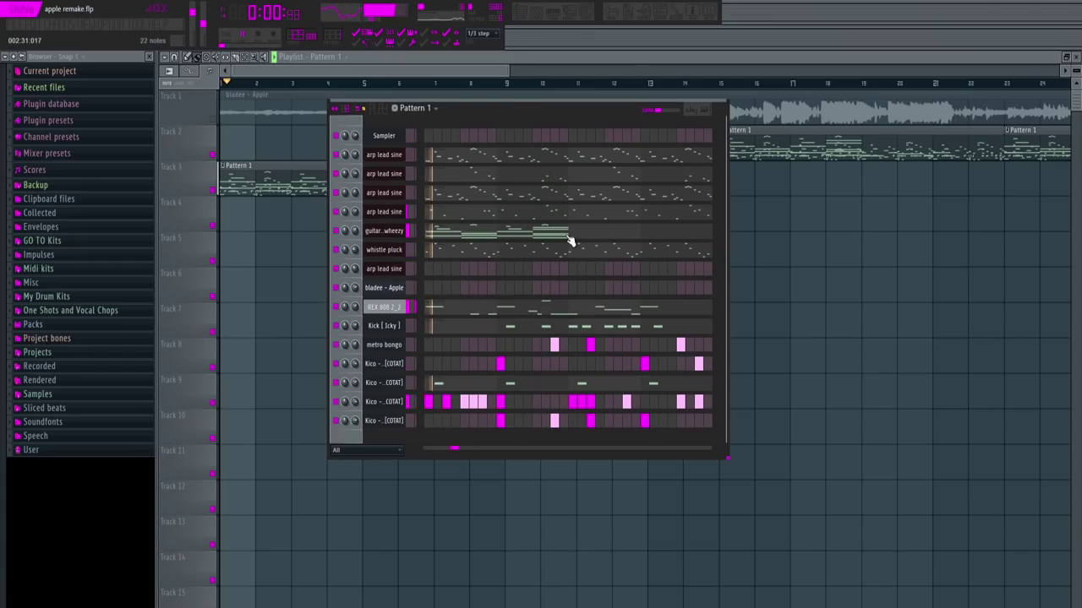
{"action": "key", "text": "space"}
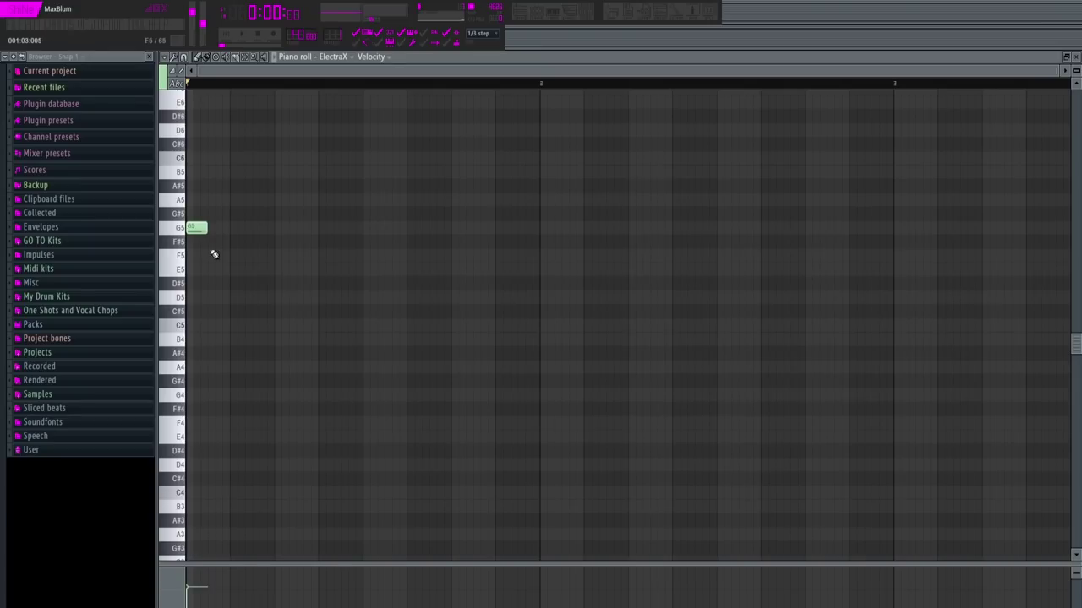
Draw a melody of short ElectraX notes in bar 1, starting F#5, D#5, A#4, B4, G#5, D#5, and select all notes
{"action": "left_click", "coordinate": [212, 245]}
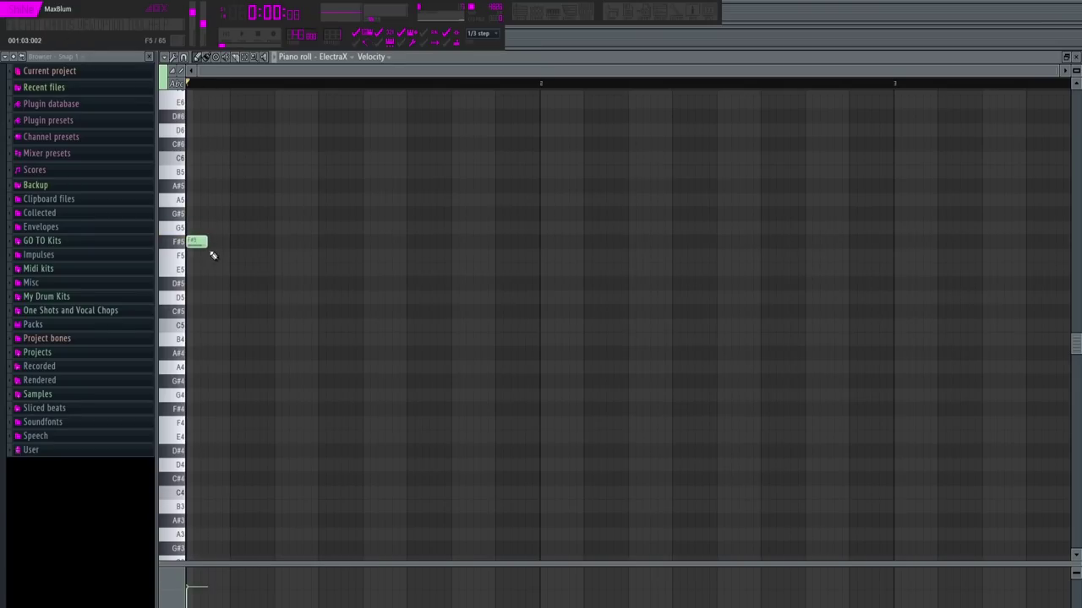
{"action": "left_click", "coordinate": [213, 283]}
{"action": "left_click", "coordinate": [256, 354]}
{"action": "left_click", "coordinate": [322, 339]}
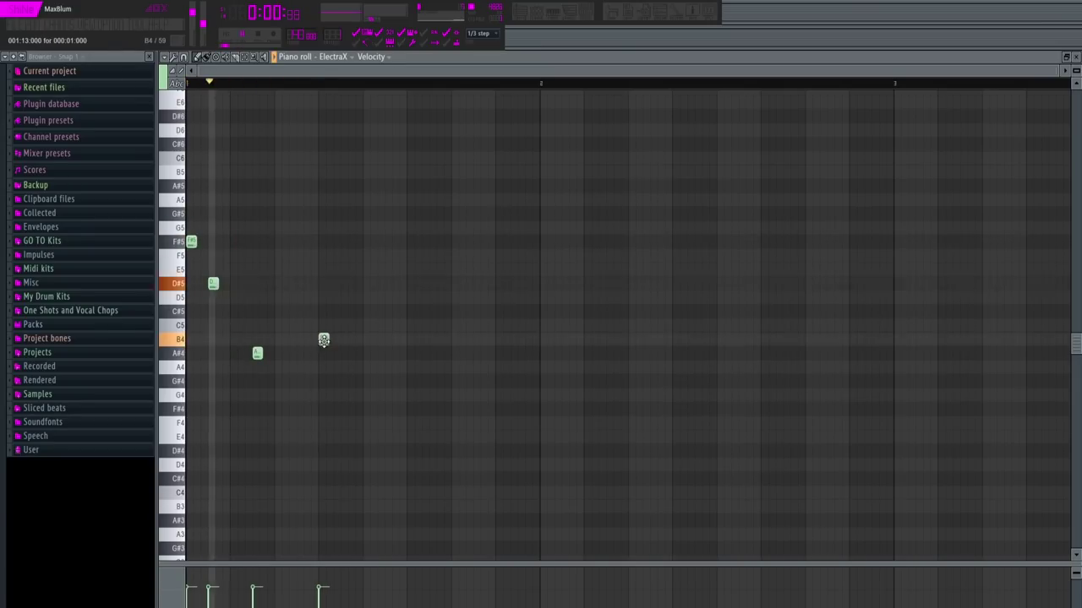
{"action": "left_click", "coordinate": [412, 255]}
{"action": "left_click_drag", "start_coordinate": [412, 255], "coordinate": [412, 214]}
{"action": "key", "text": "space"}
{"action": "left_click", "coordinate": [434, 283]}
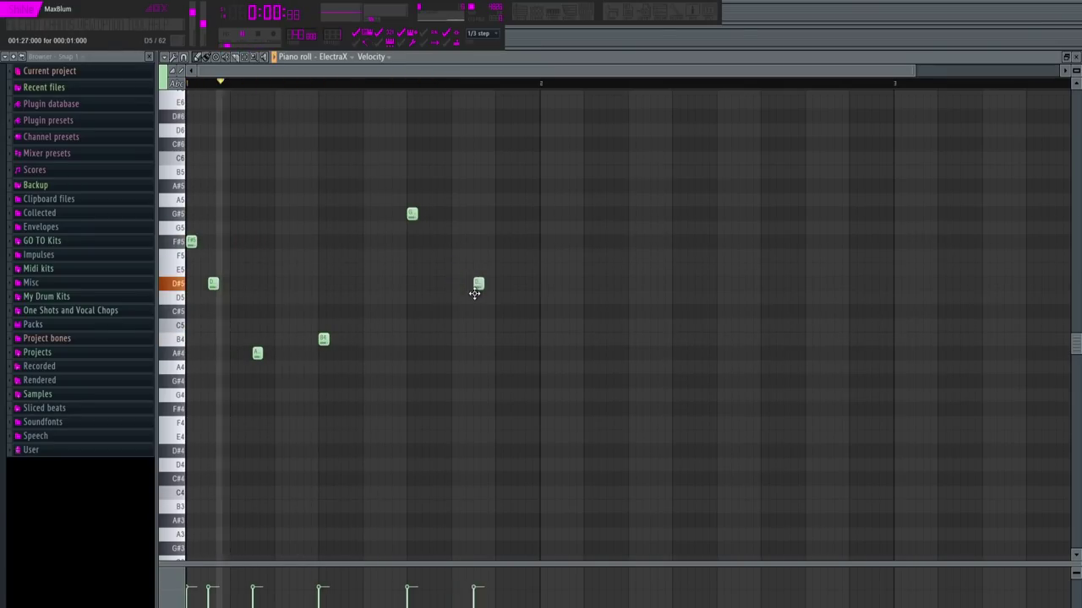
{"action": "left_click", "coordinate": [479, 243]}
{"action": "left_click", "coordinate": [502, 183]}
{"action": "left_click", "coordinate": [521, 214]}
{"action": "key", "text": "ctrl+a"}
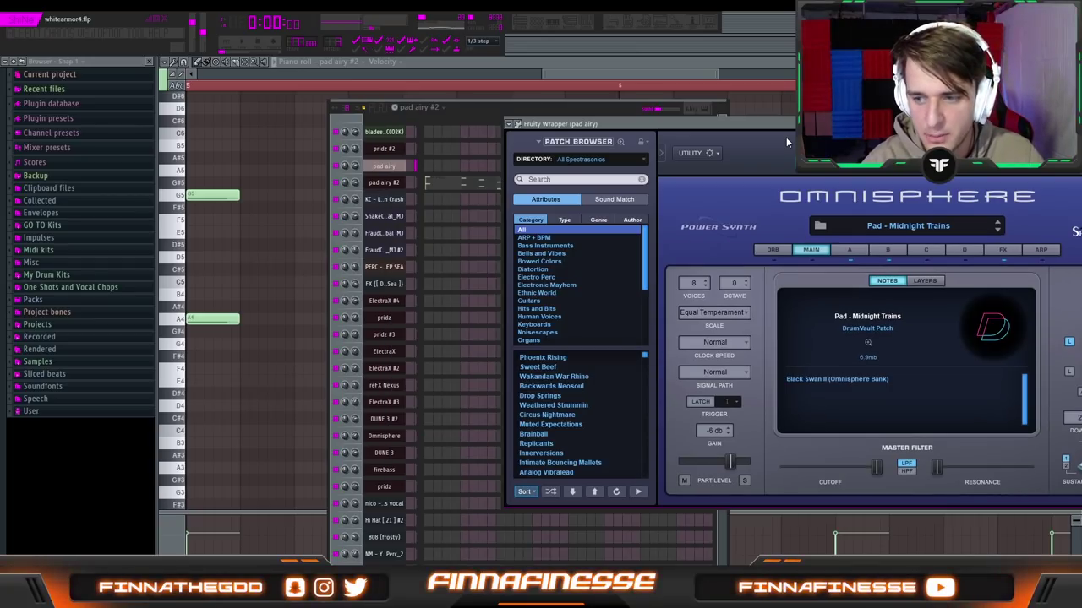
Review the pad airy notes and play the soloed FX {[ Deep Sea ]} clip from the start of the playlist
{"action": "key", "text": "F7"}
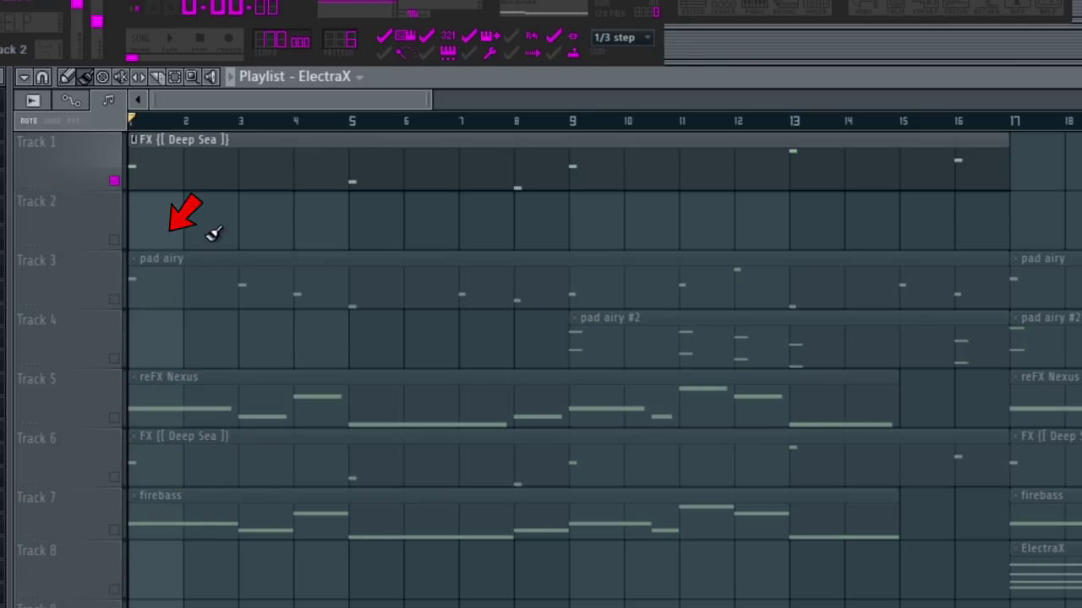
{"action": "key", "text": "space"}
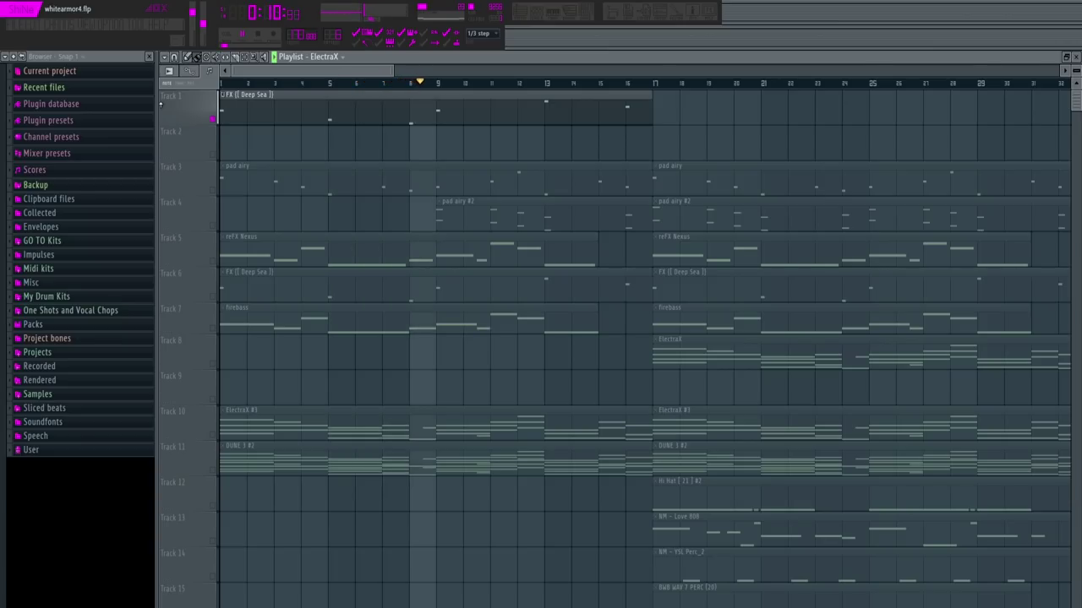
{"action": "key", "text": "space"}
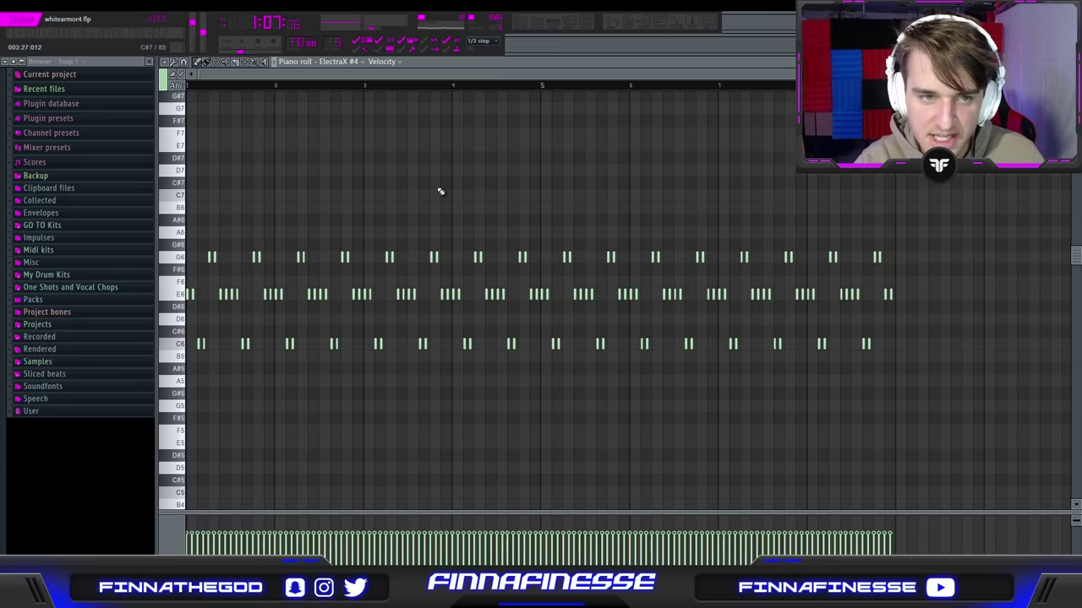
Inspect the ElectraX #4 arp preset and the firebass notes, and close the open effect windows
{"action": "left_click", "coordinate": [538, 27]}
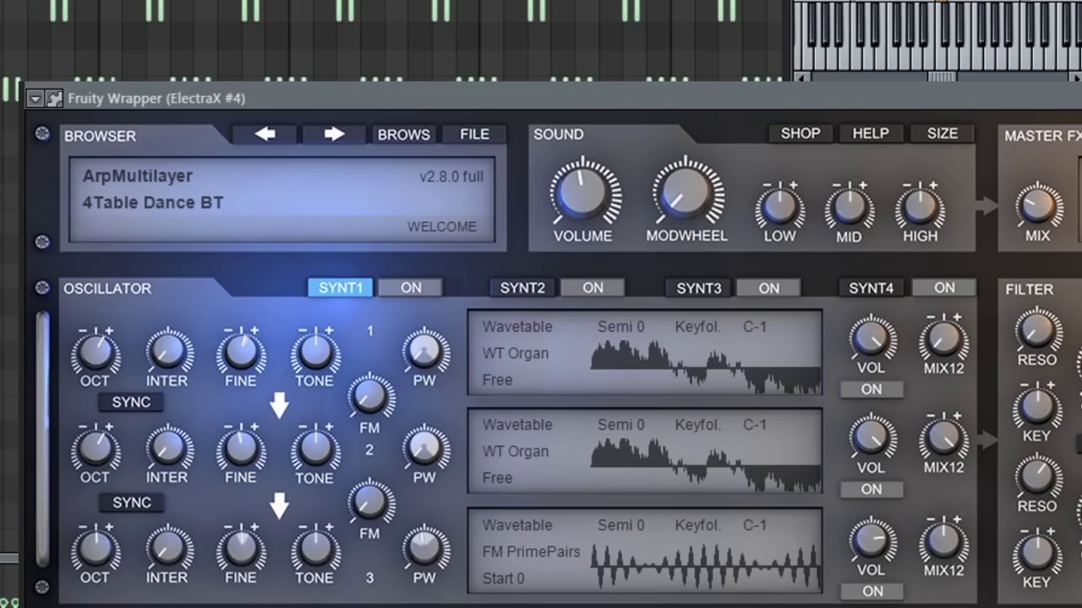
{"action": "key", "text": "F6"}
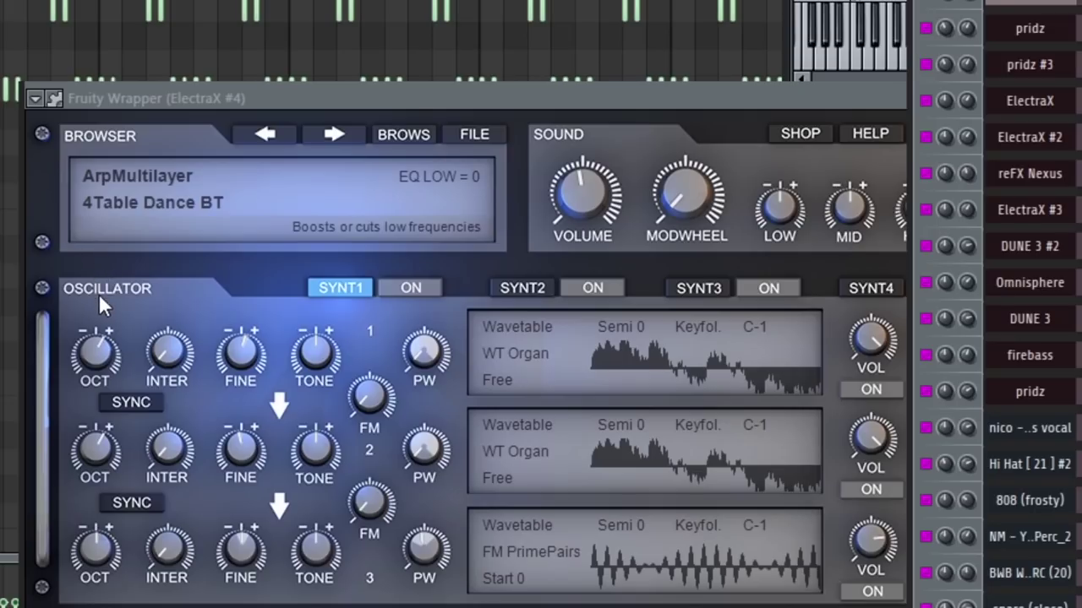
{"action": "left_click", "coordinate": [1055, 39]}
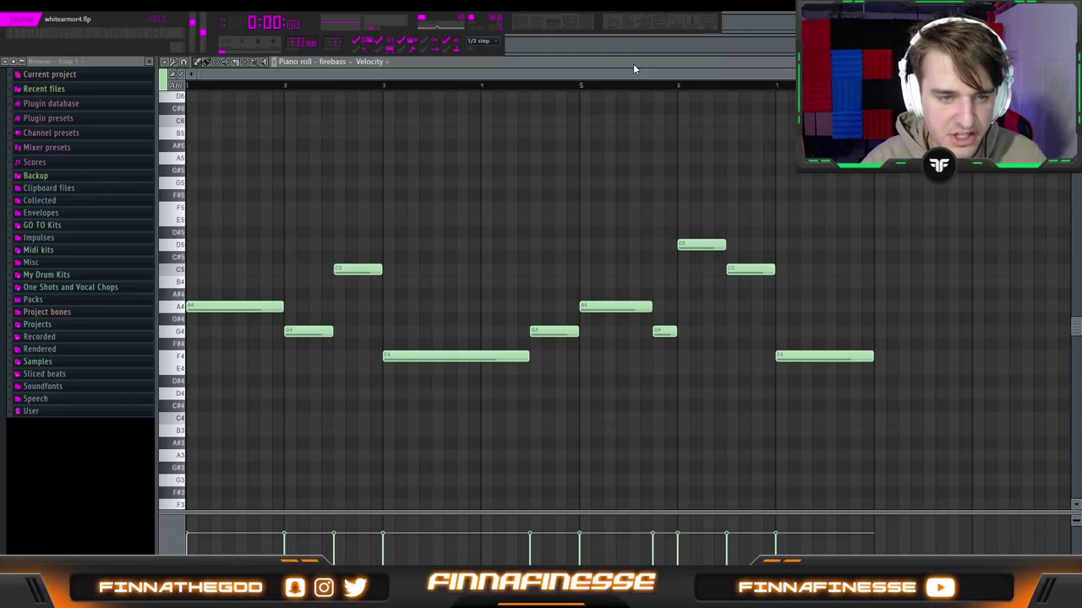
{"action": "key", "text": "F6"}
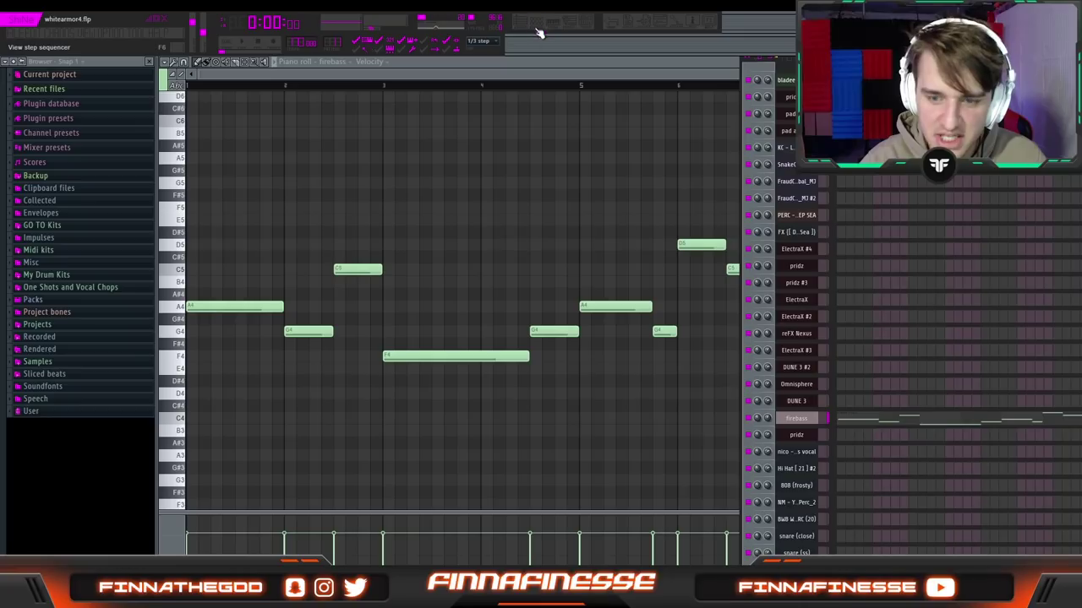
{"action": "left_click", "coordinate": [797, 418]}
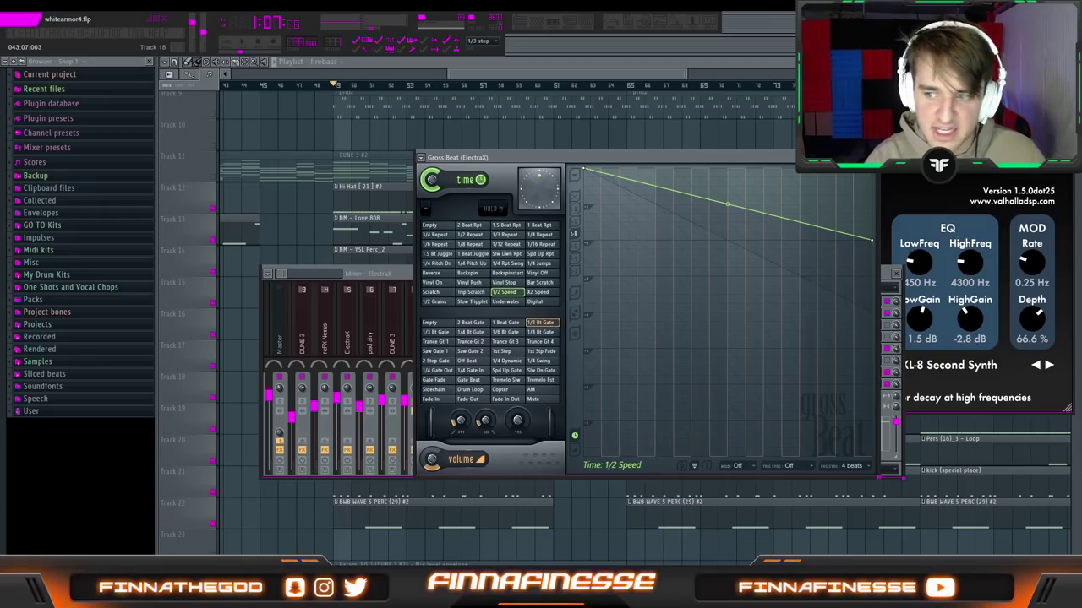
{"action": "key", "text": "F12"}
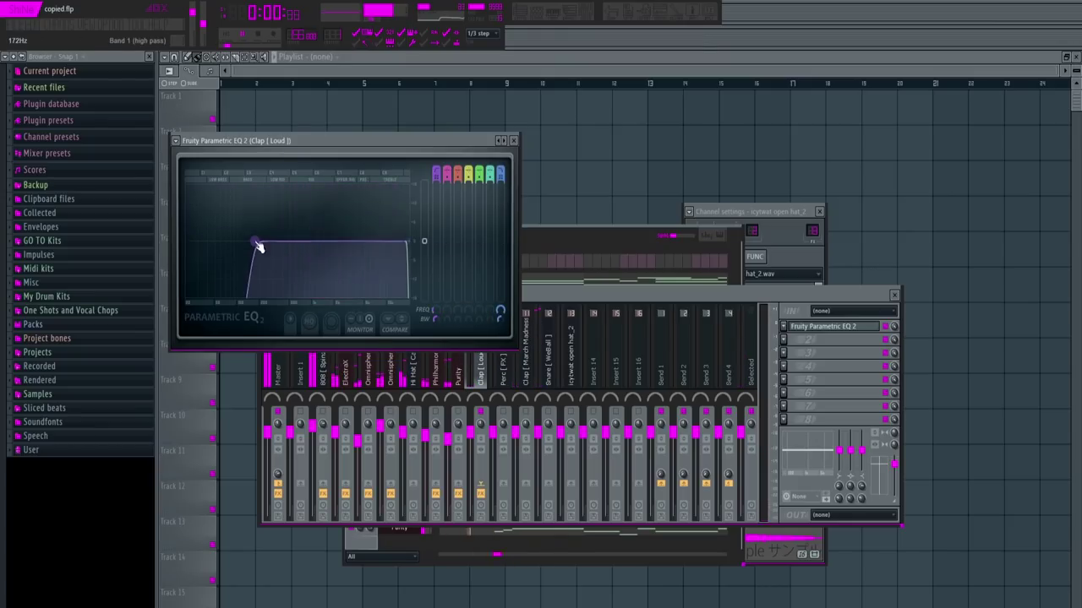
Route the Kick [ Controlla ] channel to mixer insert 14 and bring up Fruity Parametric EQ 2 on Clap [ Loud ]
{"action": "key", "text": "F6"}
{"action": "left_click", "coordinate": [793, 243]}
{"action": "key", "text": "F9"}
{"action": "left_click", "coordinate": [824, 326]}
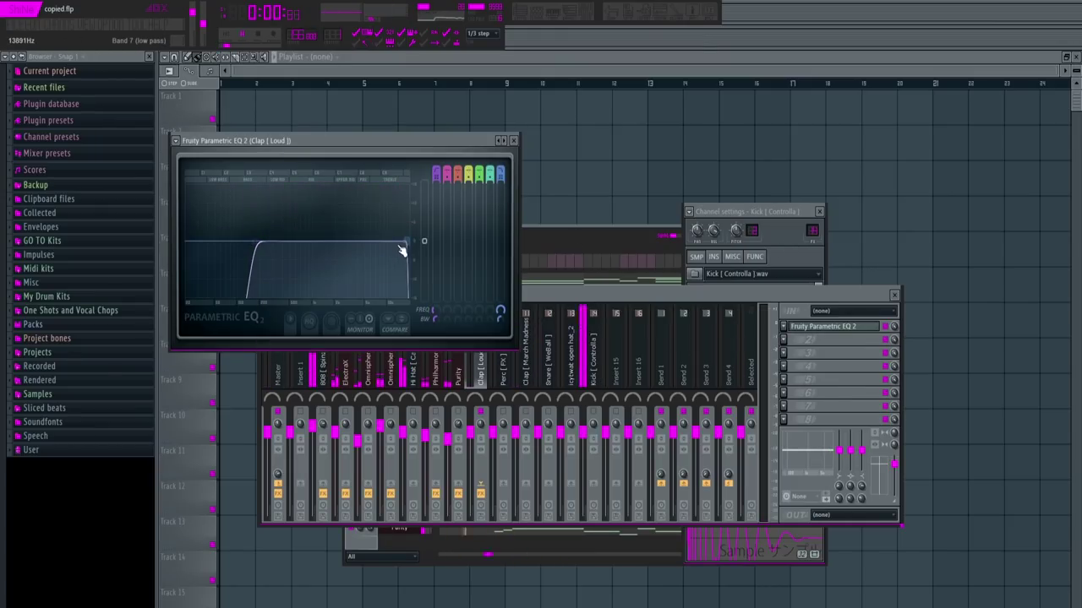
Load Fruity Parametric EQ 2 on Perc [ FX ] and on Clap [ March Madness ], cutting the clap's lows and highs
{"action": "left_click", "coordinate": [550, 295]}
{"action": "left_click", "coordinate": [502, 364]}
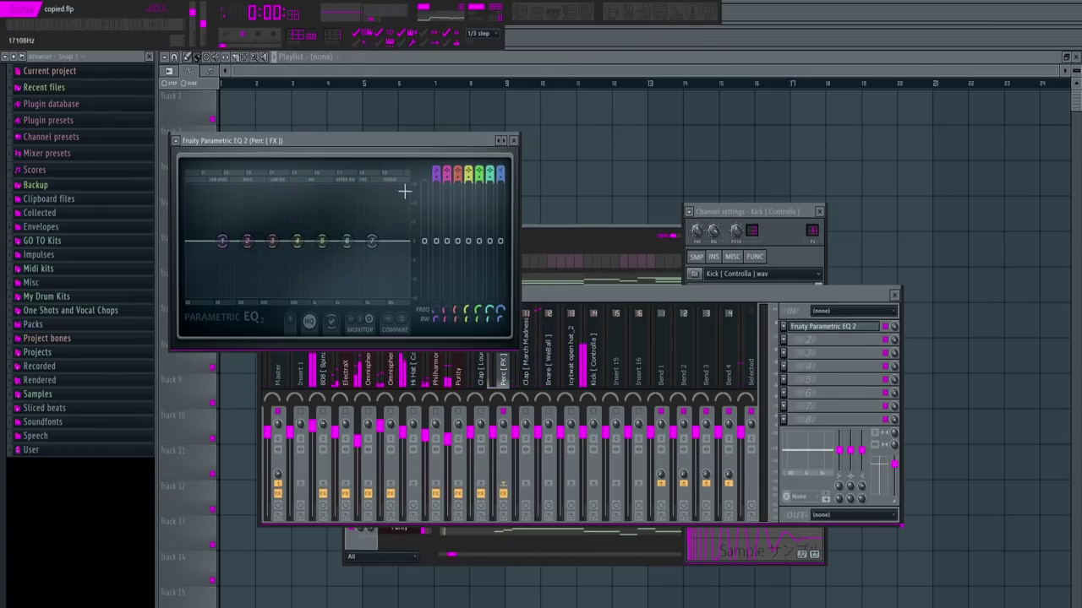
{"action": "left_click", "coordinate": [525, 347]}
{"action": "left_click", "coordinate": [832, 327]}
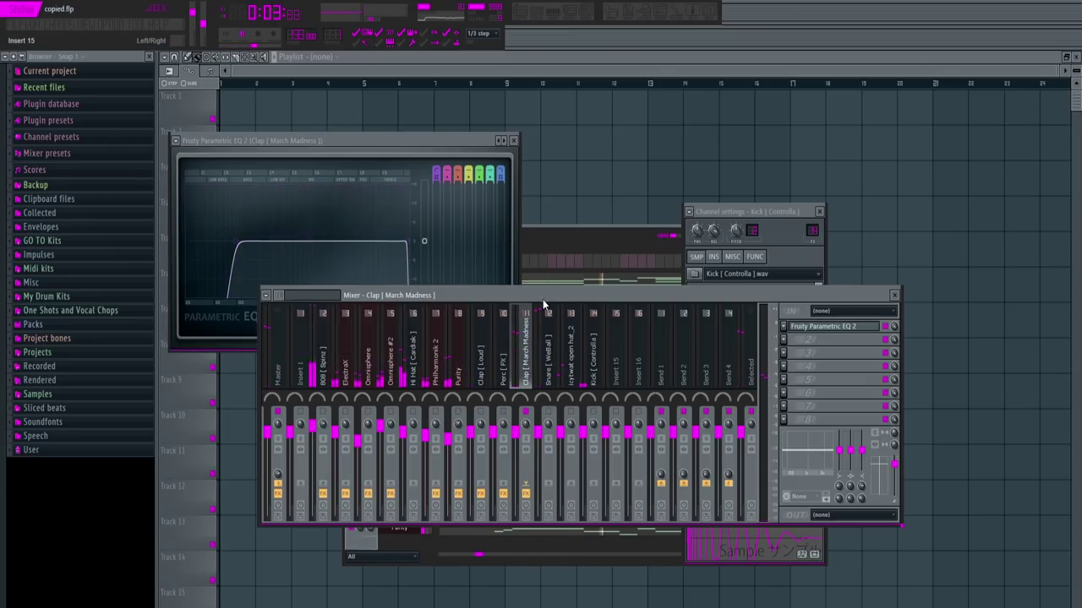
Cut the lows and highs of the WeBall snare and icytwat open hat_2 with Fruity Parametric EQ 2, and select the Kick [ Controlla ] insert
{"action": "left_click", "coordinate": [545, 325]}
{"action": "left_click", "coordinate": [425, 259]}
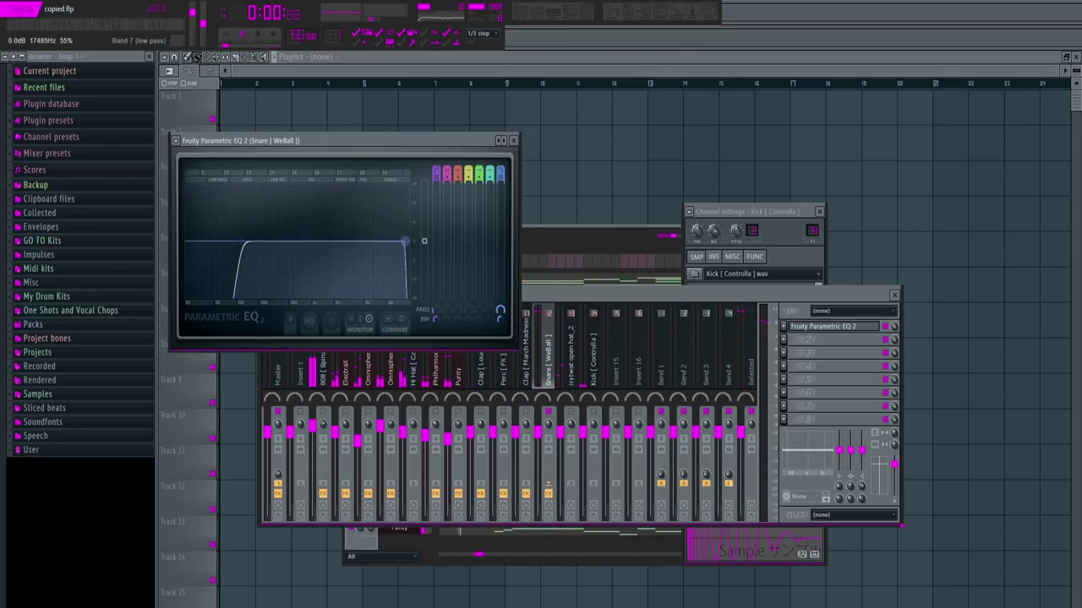
{"action": "left_click_drag", "start_coordinate": [279, 244], "coordinate": [326, 245]}
{"action": "left_click", "coordinate": [593, 346]}
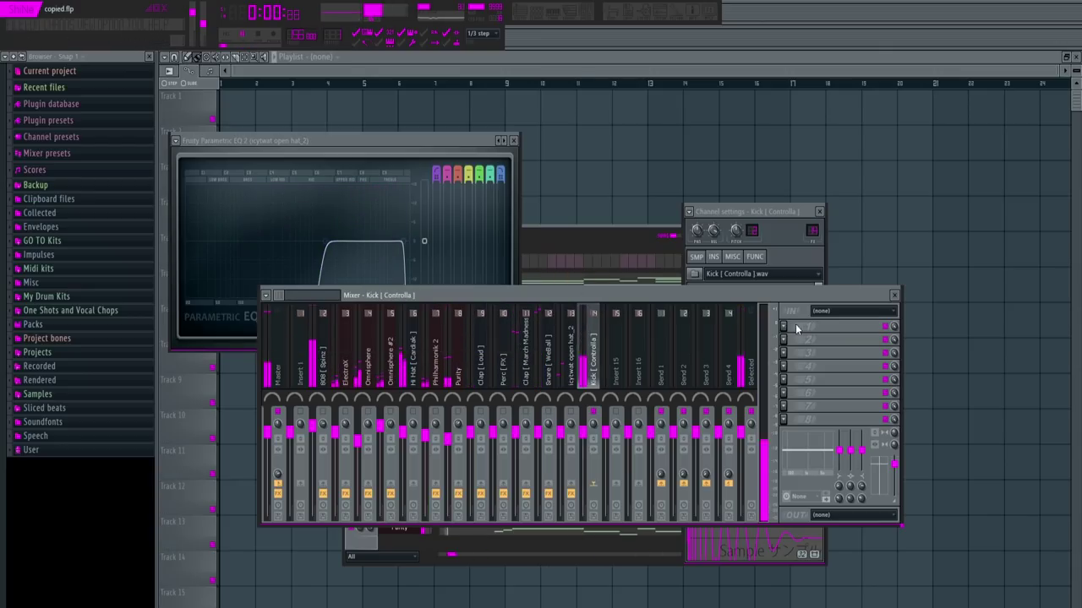
{"action": "left_click", "coordinate": [505, 172]}
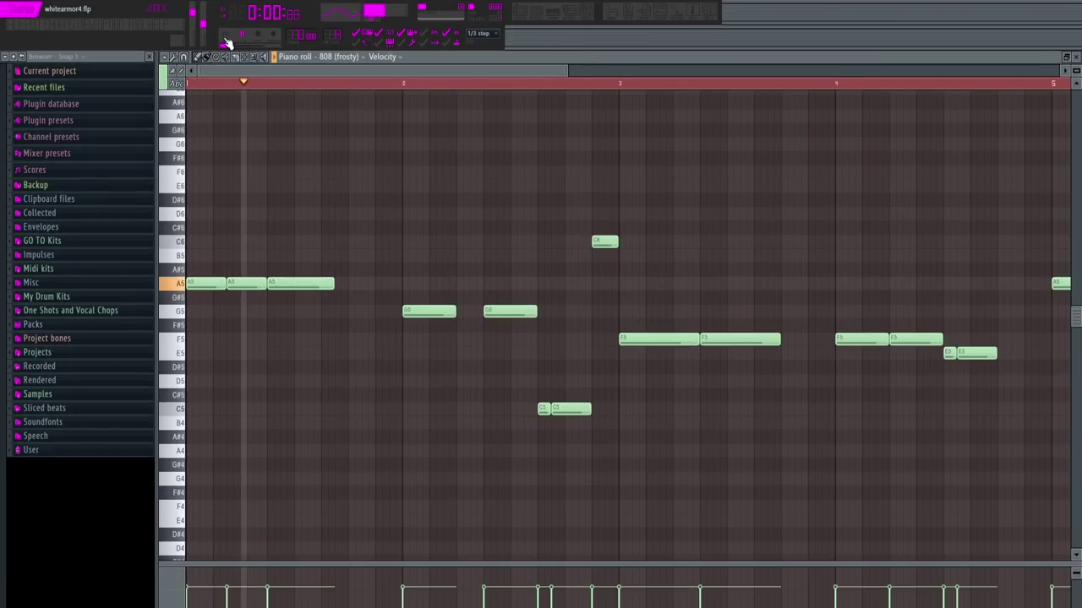
Audition the drum layers in the piano roll and playlist, including the 808, hi-hat, Pers [18]_3 - Loop and kick
{"action": "scroll", "coordinate": [240, 111], "scroll_direction": "down", "scroll_amount": 2}
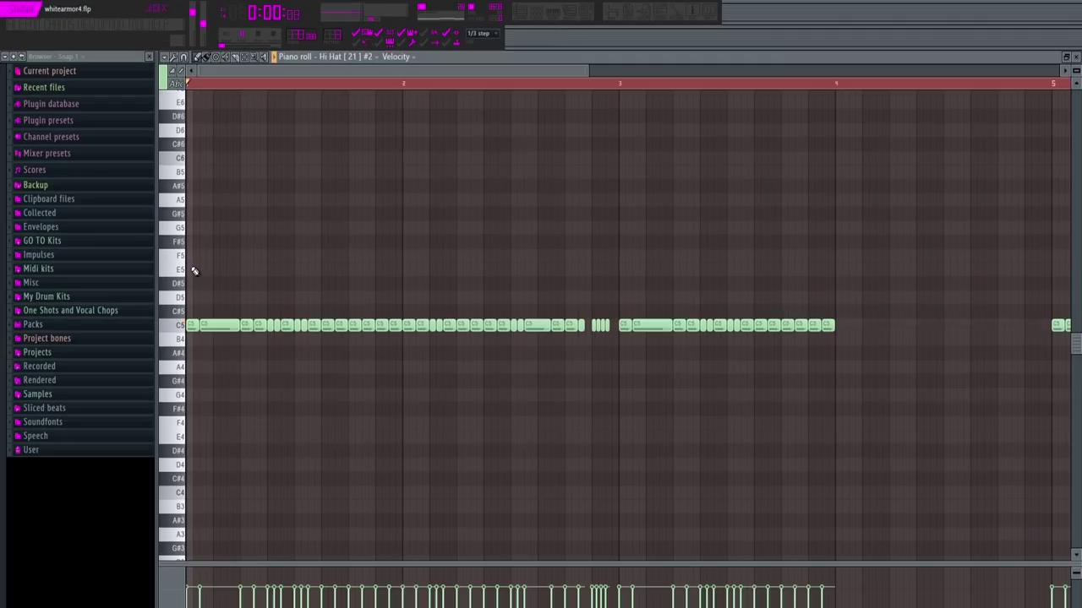
{"action": "key", "text": "space"}
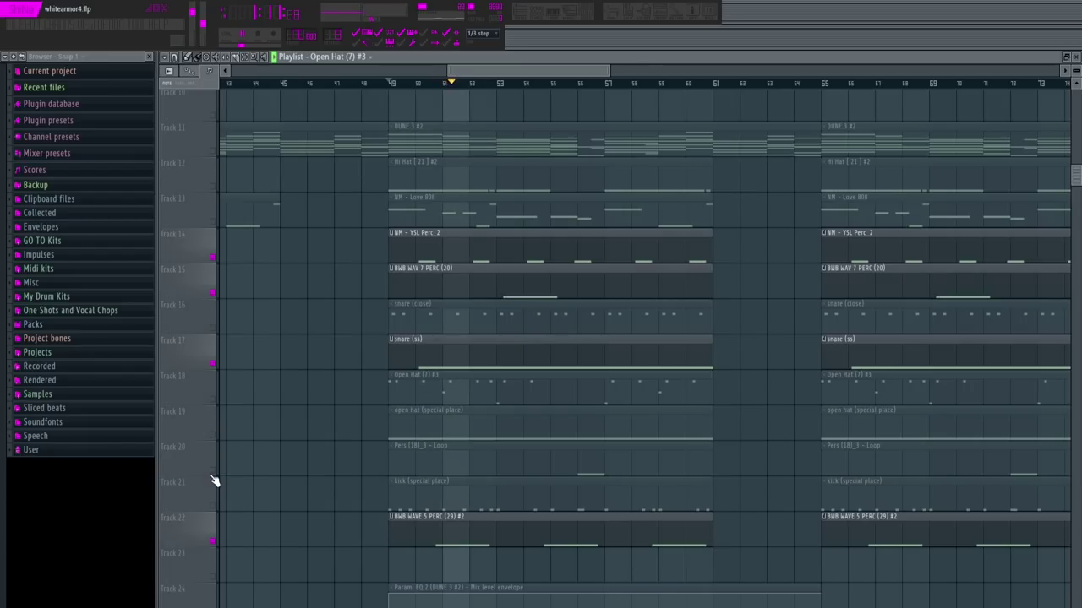
{"action": "left_click", "coordinate": [212, 473]}
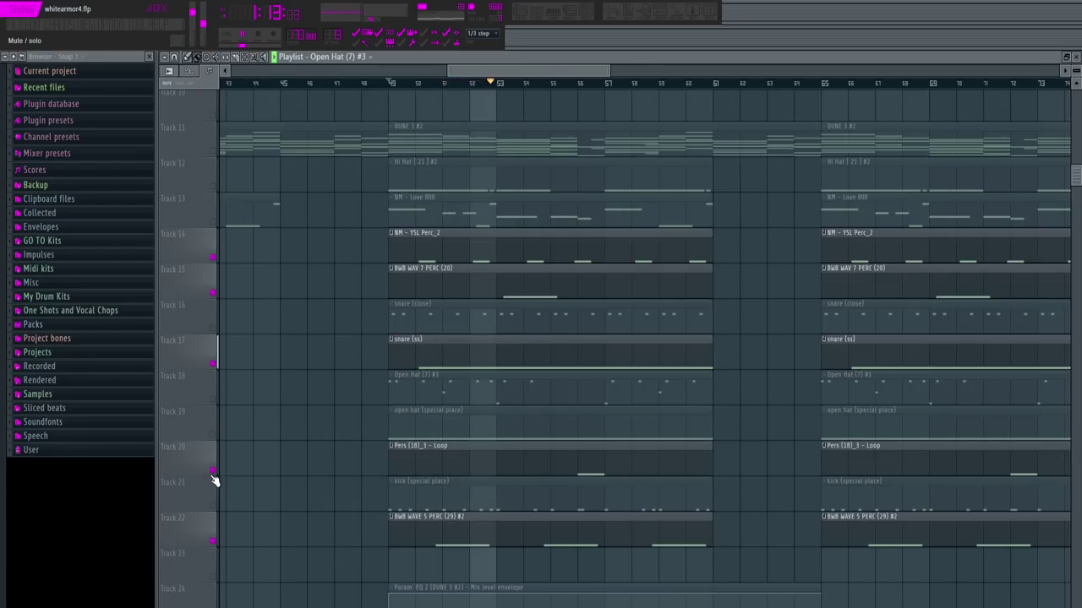
{"action": "left_click", "coordinate": [212, 473]}
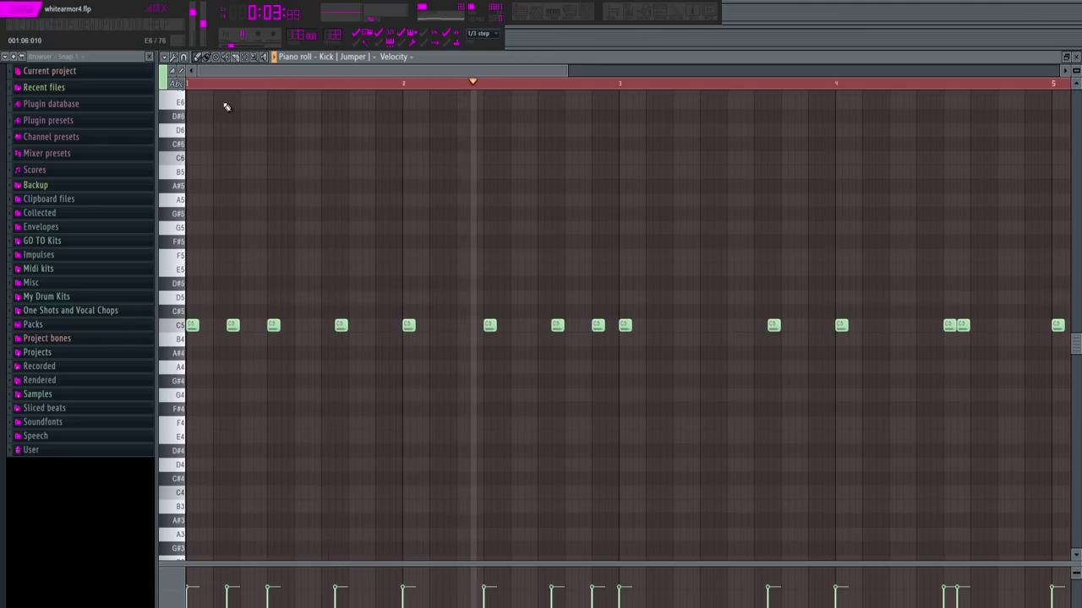
{"action": "scroll", "coordinate": [228, 107], "scroll_direction": "down", "scroll_amount": 4}
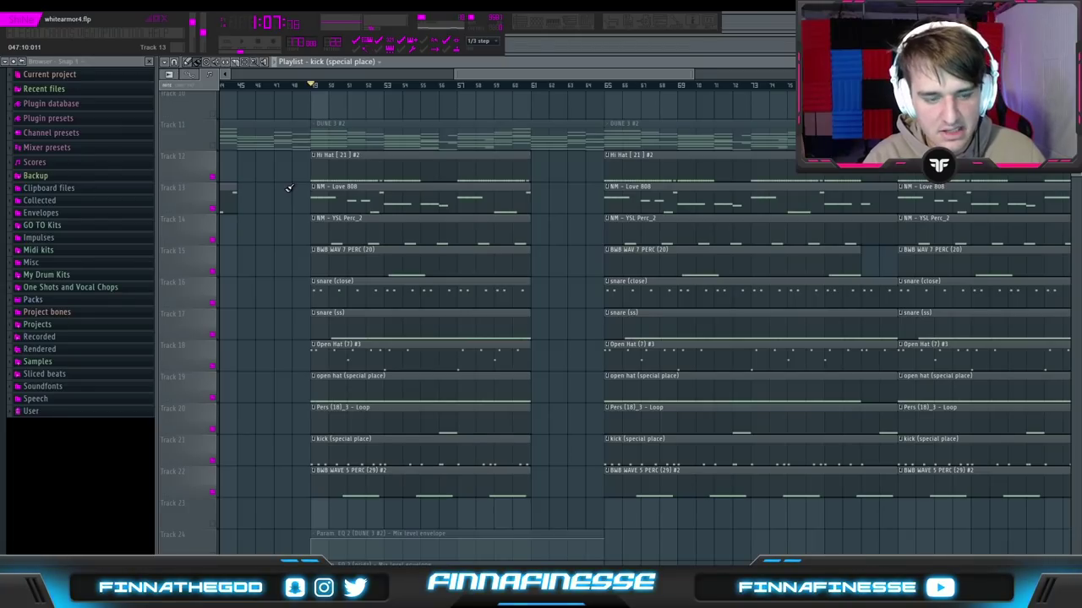
{"action": "scroll", "coordinate": [288, 187], "scroll_direction": "up", "scroll_amount": 2}
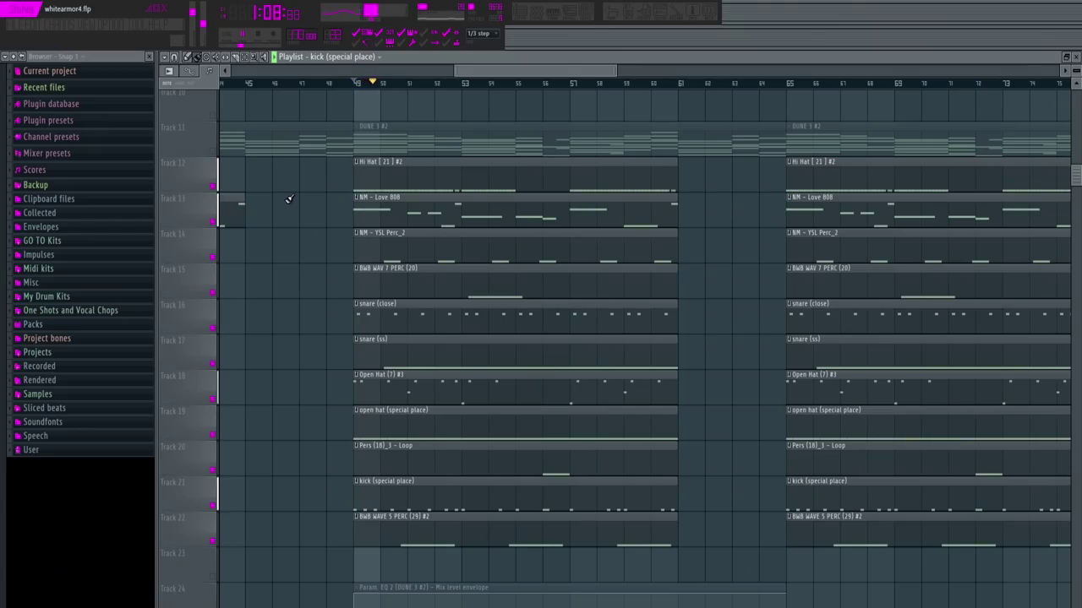